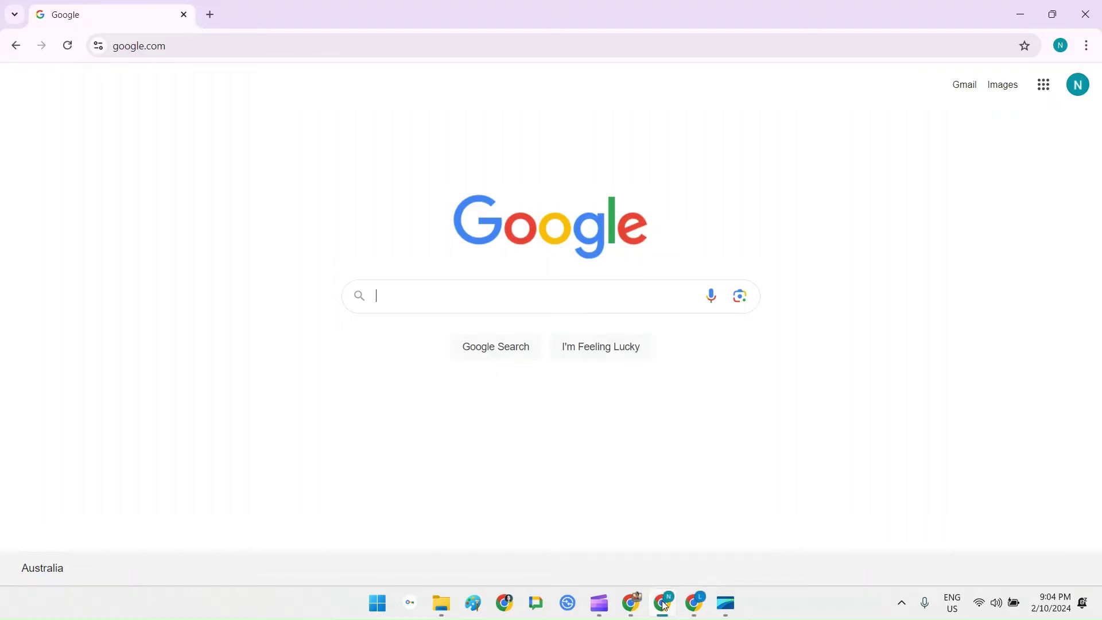
Step: Load admin.google.com and add an organisational unit named 'MFA' beneath Workspace training
click(267, 45)
text(admin.)
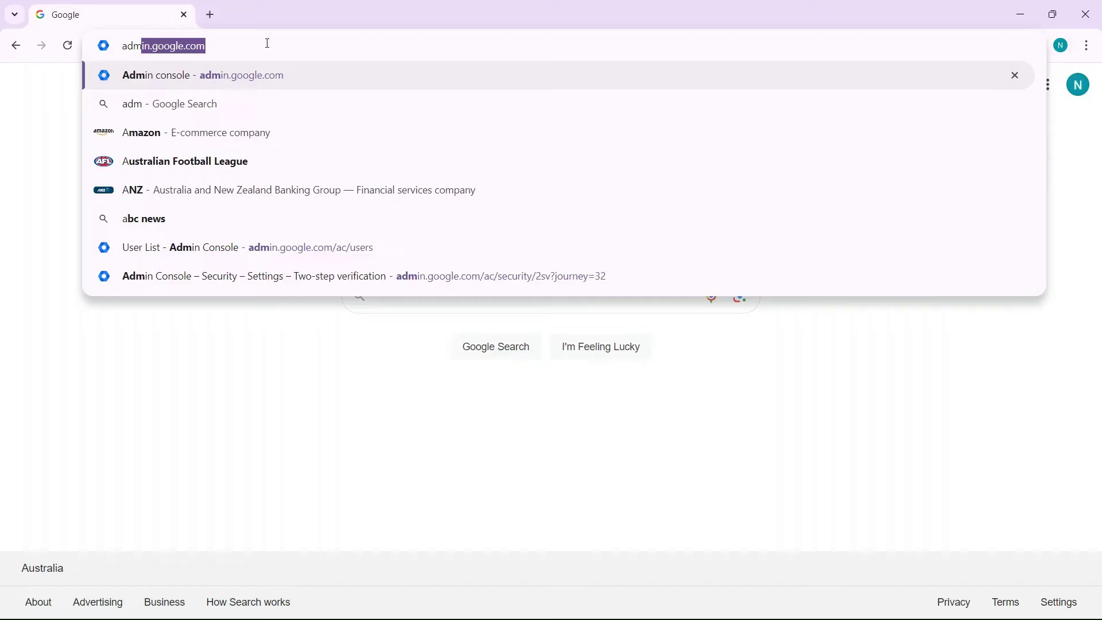
key(Return)
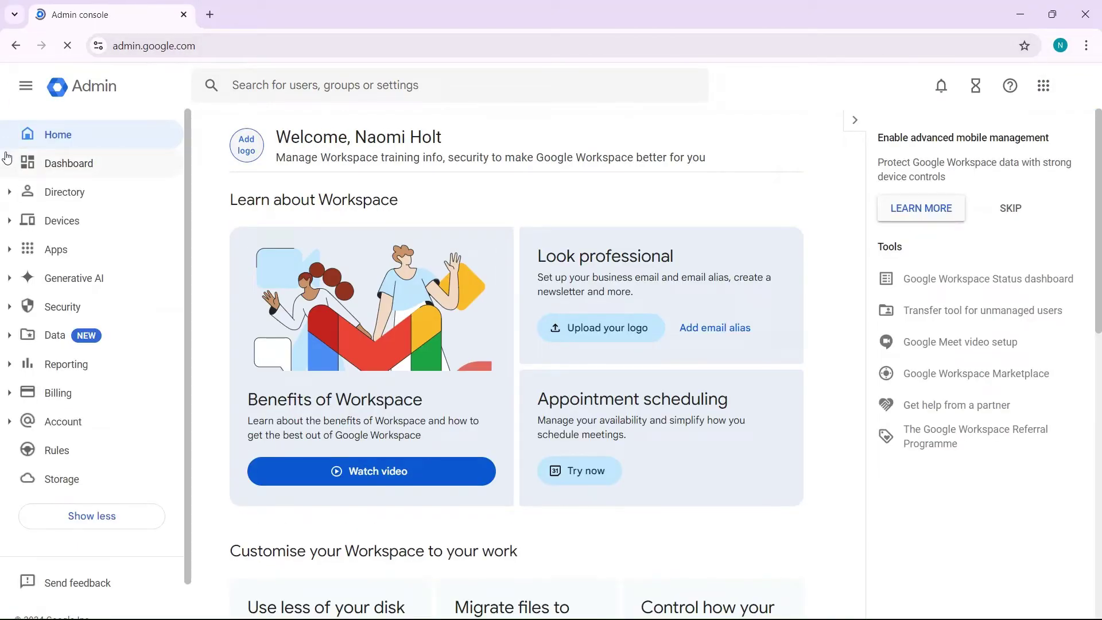
click(11, 193)
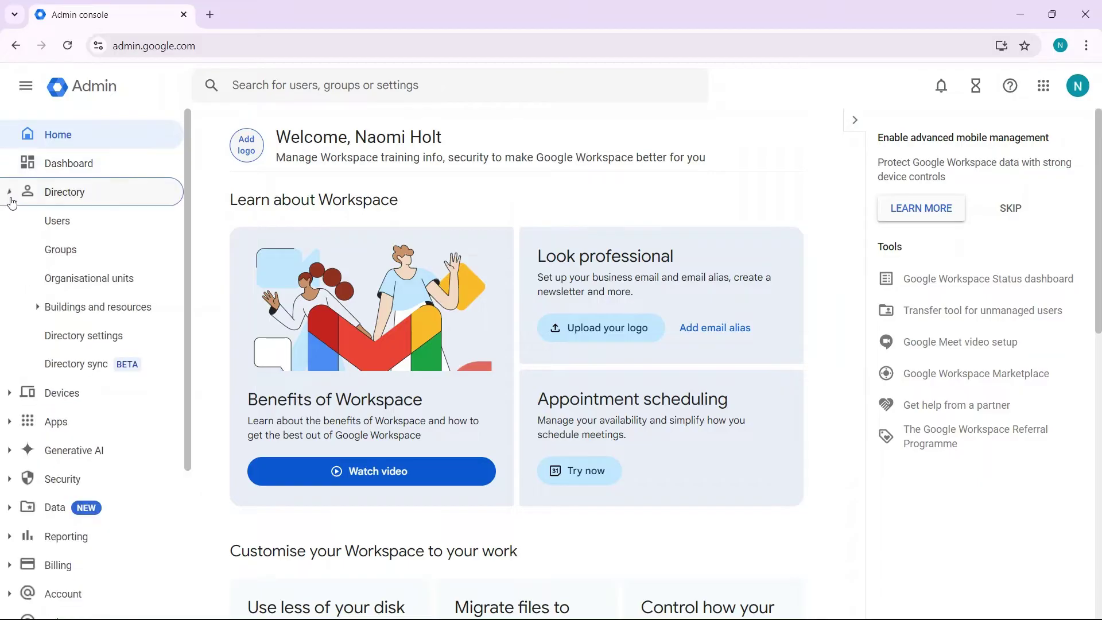
click(62, 281)
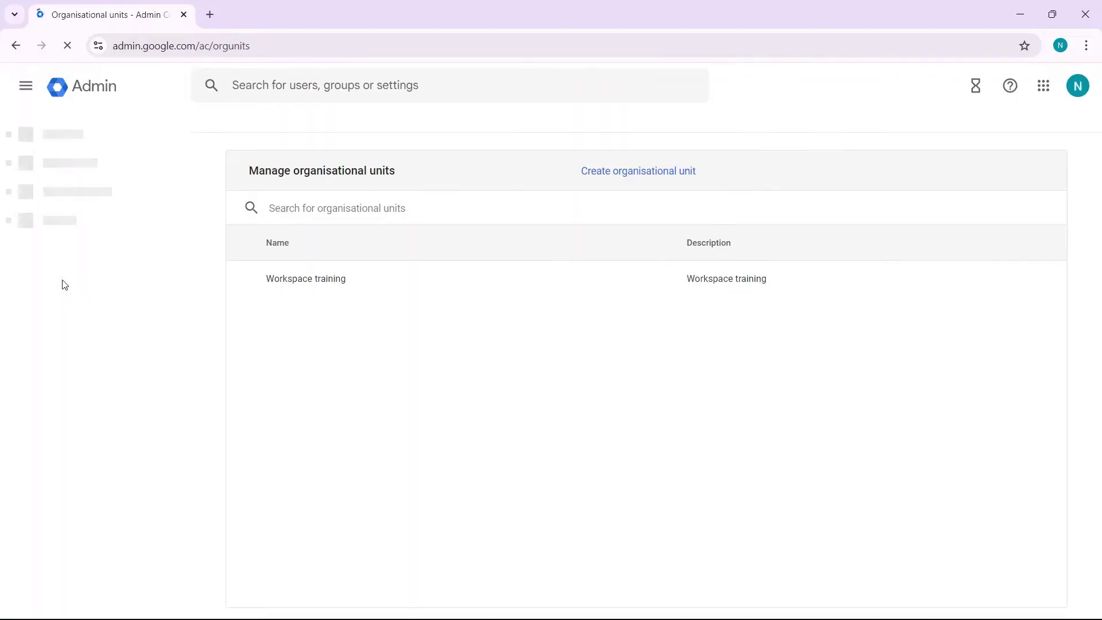
click(623, 170)
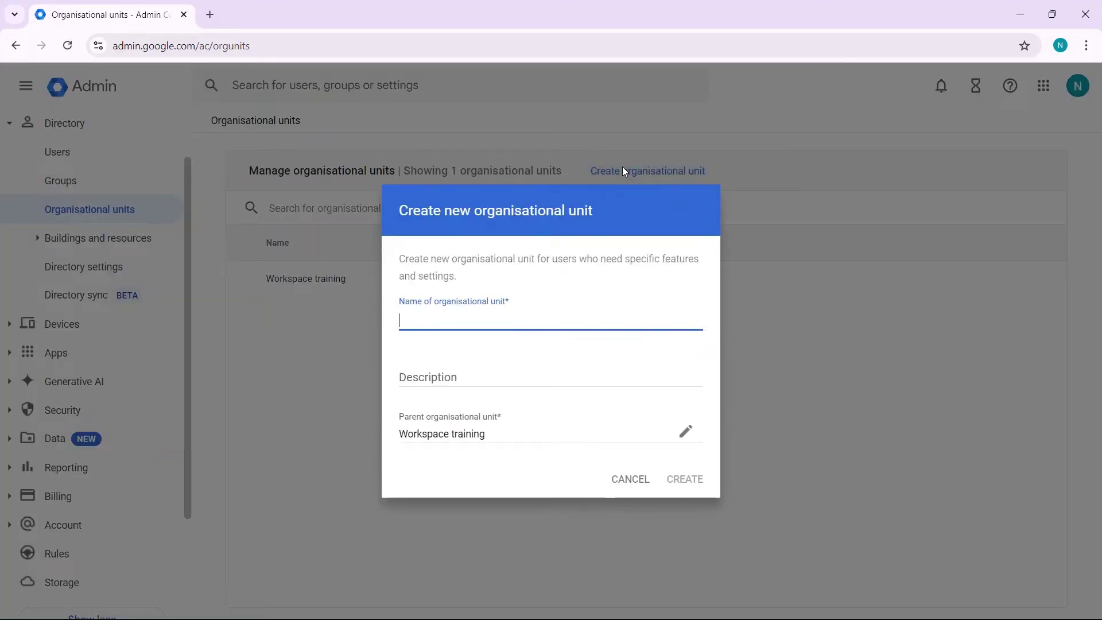
text(MFA)
click(685, 478)
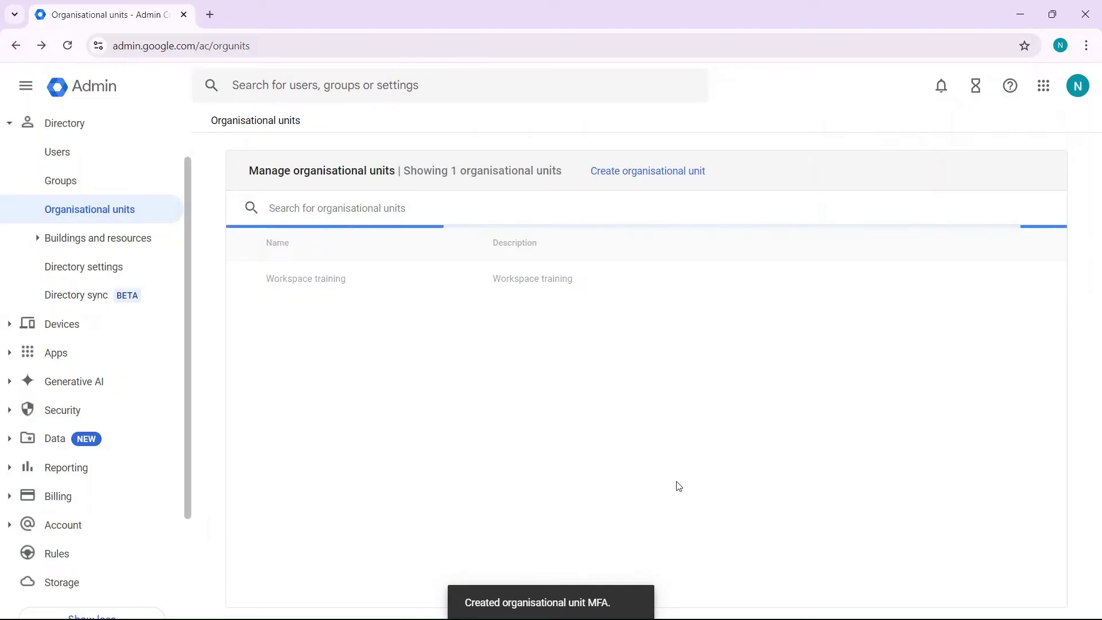
click(57, 152)
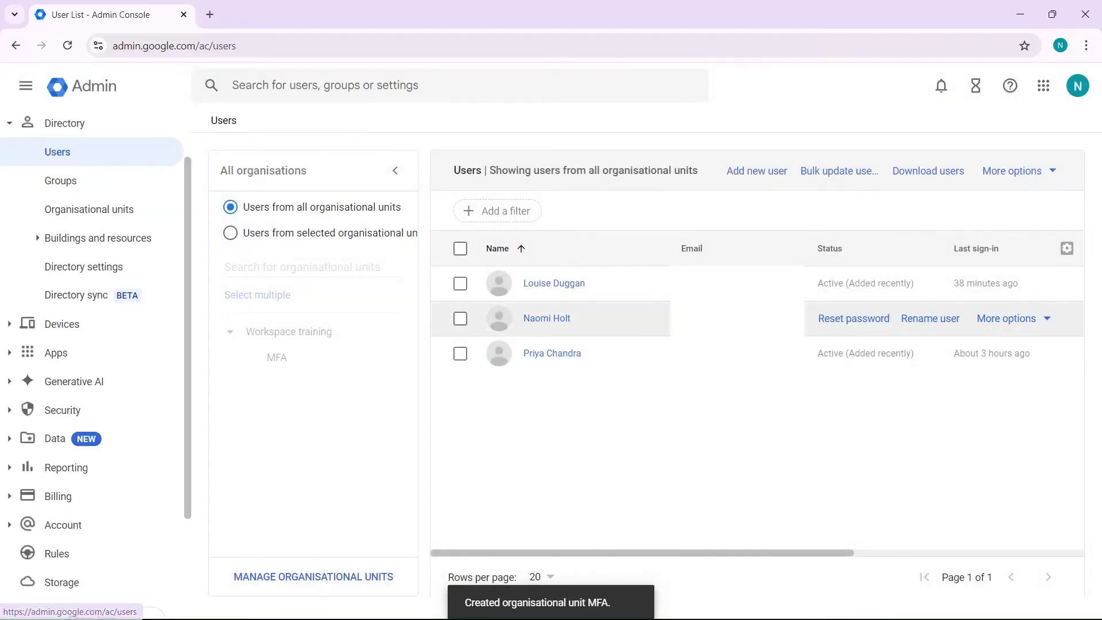
mouse_move(1018, 285)
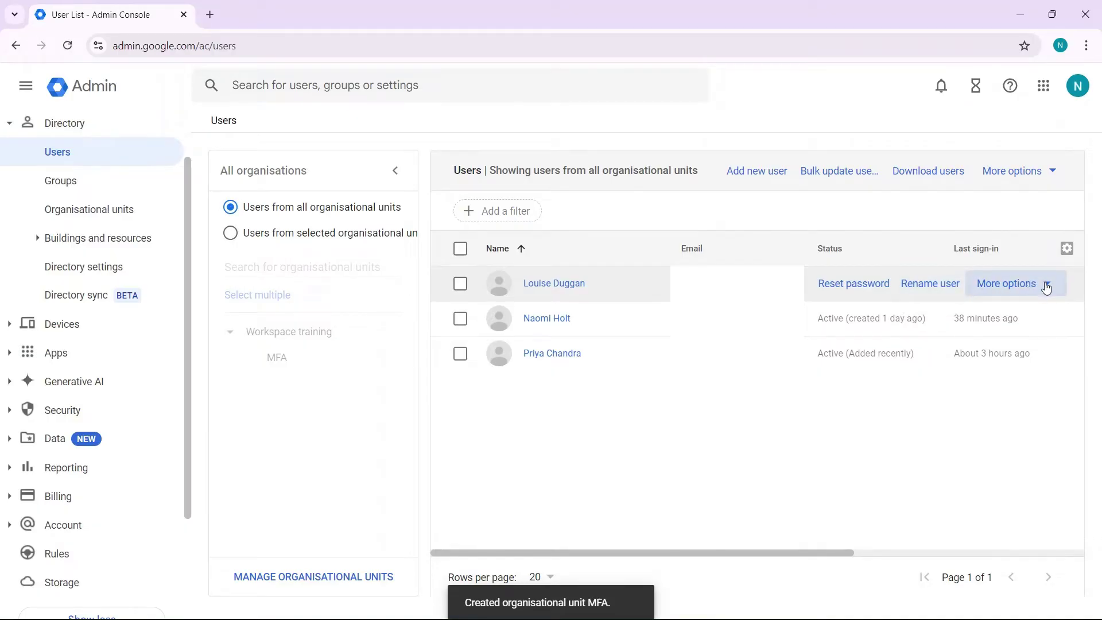
click(1048, 284)
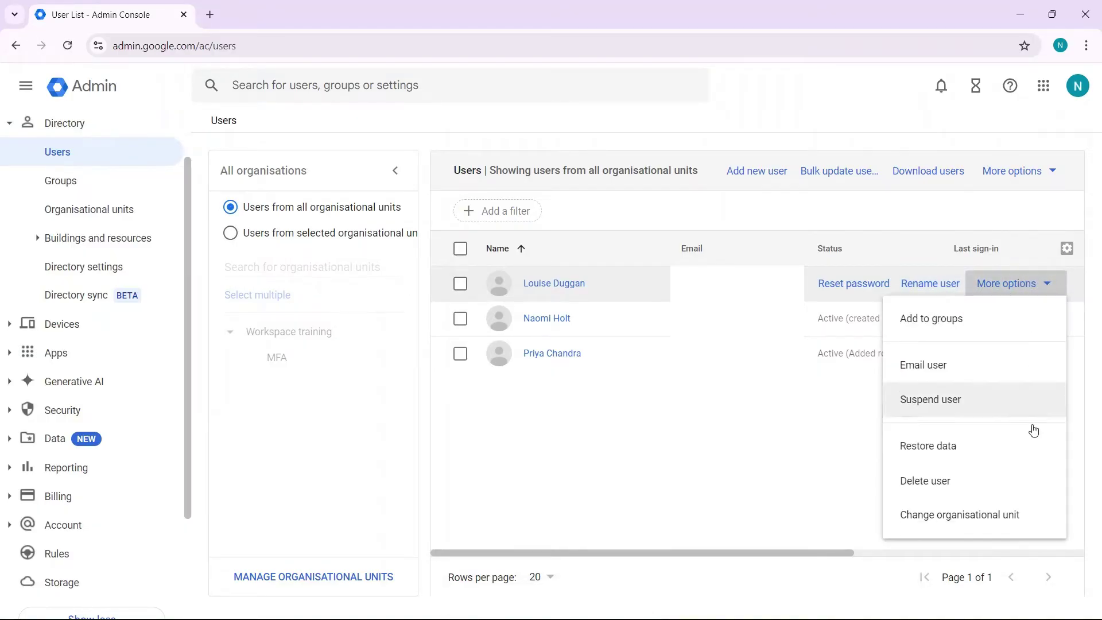
click(1022, 522)
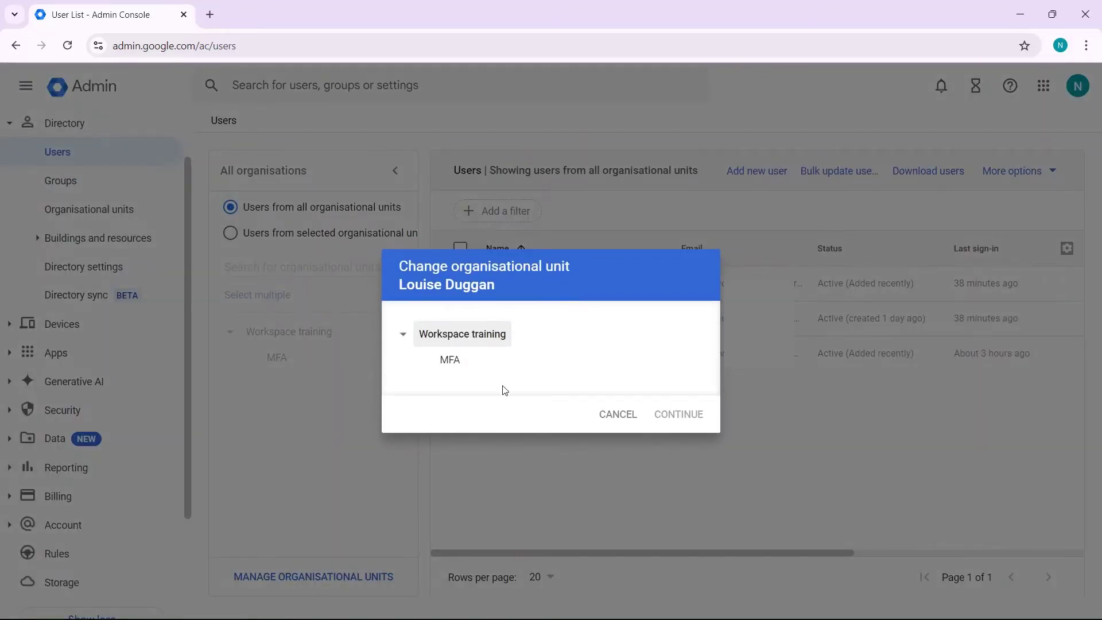
click(450, 362)
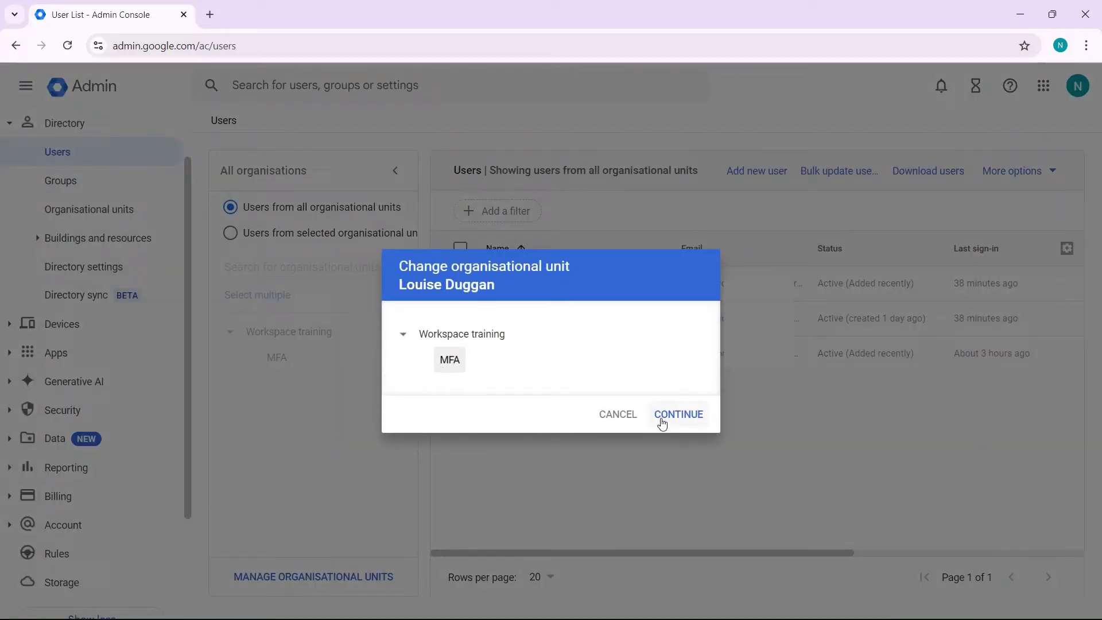
click(679, 415)
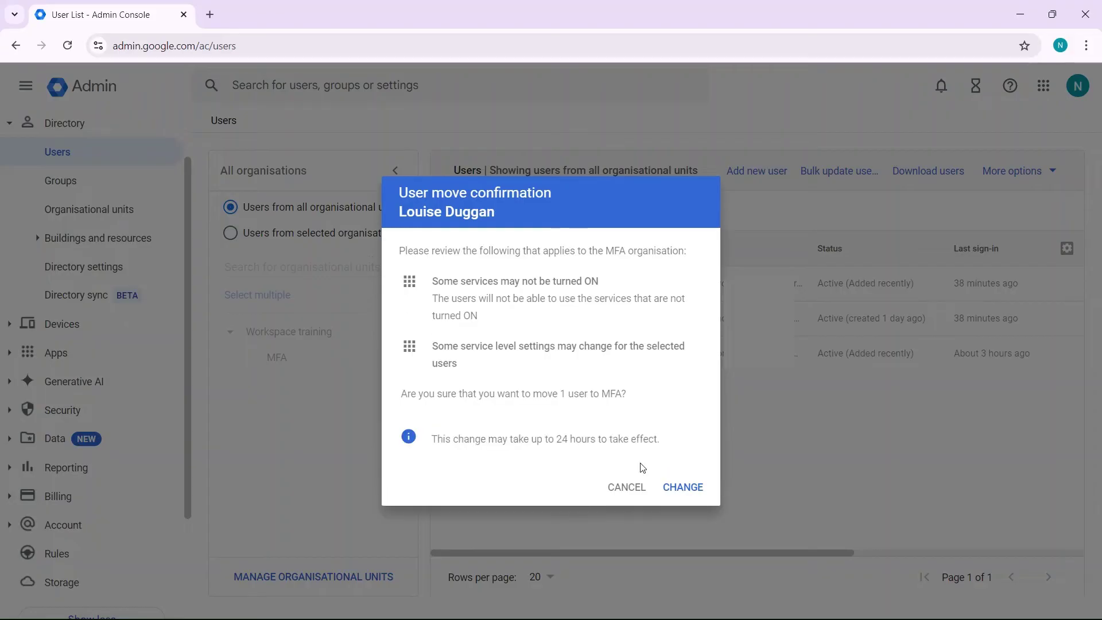
click(682, 488)
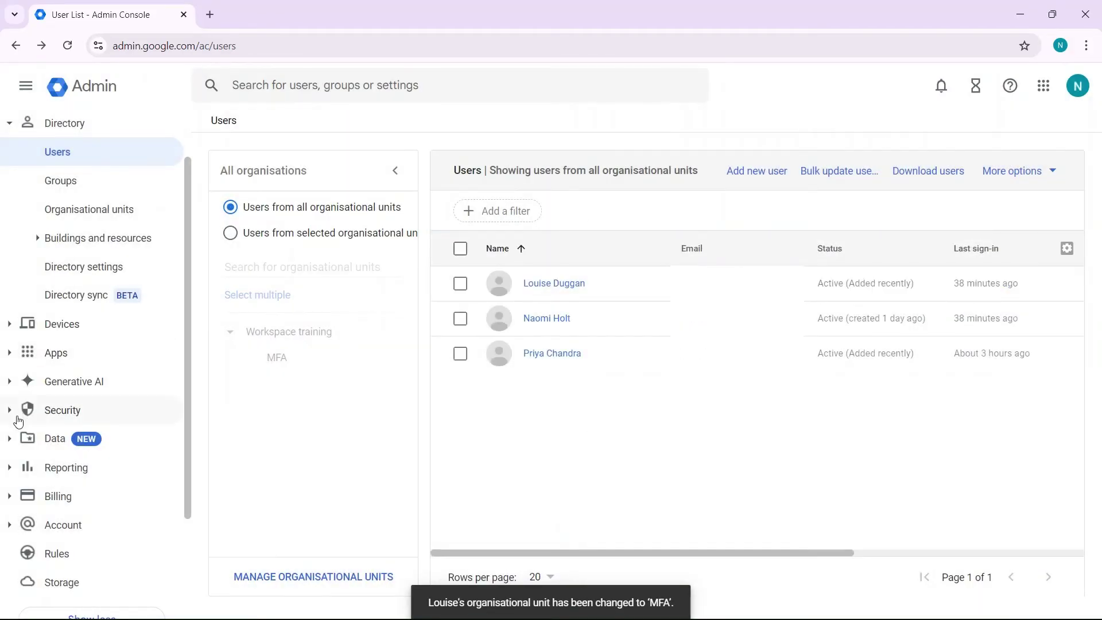
Step: Set 2-Step Verification enforcement to Off for MFA and save the override
click(13, 418)
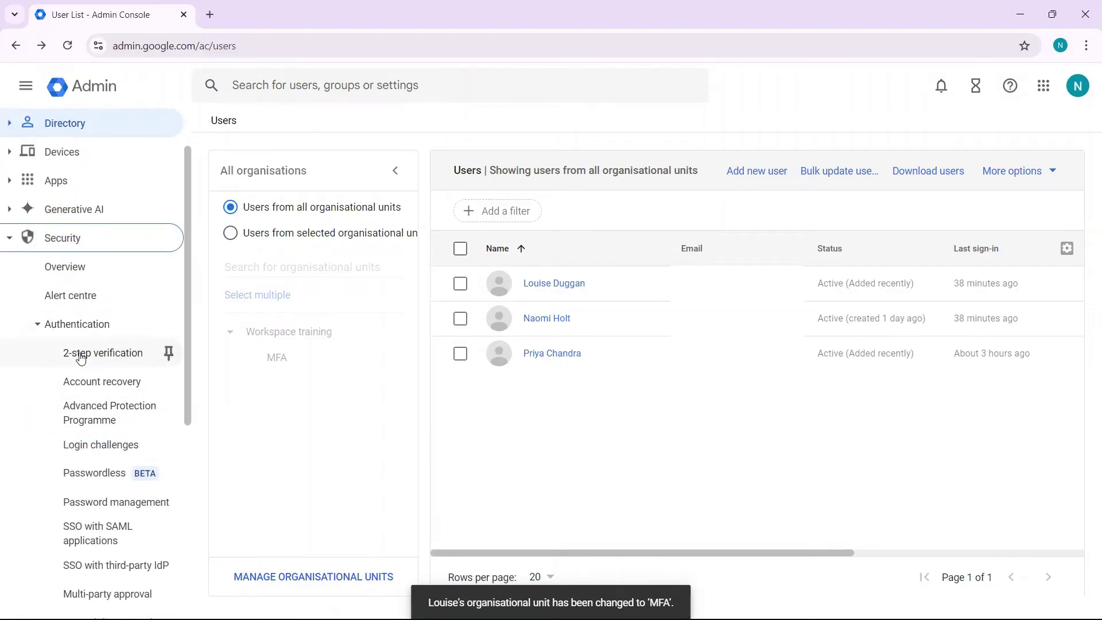
click(81, 355)
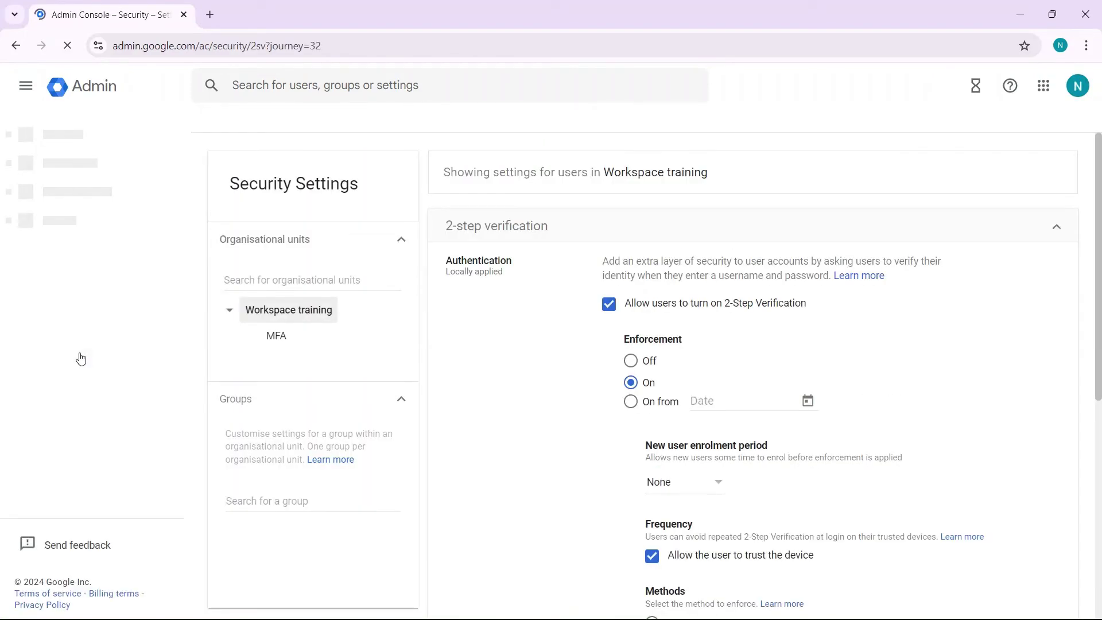
click(276, 336)
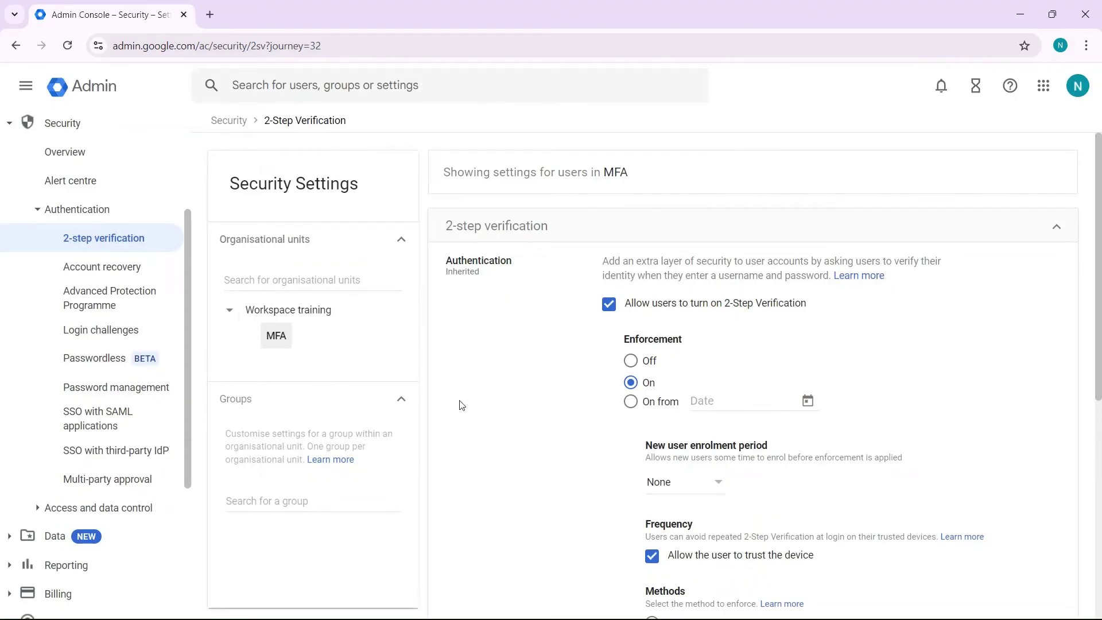
click(630, 362)
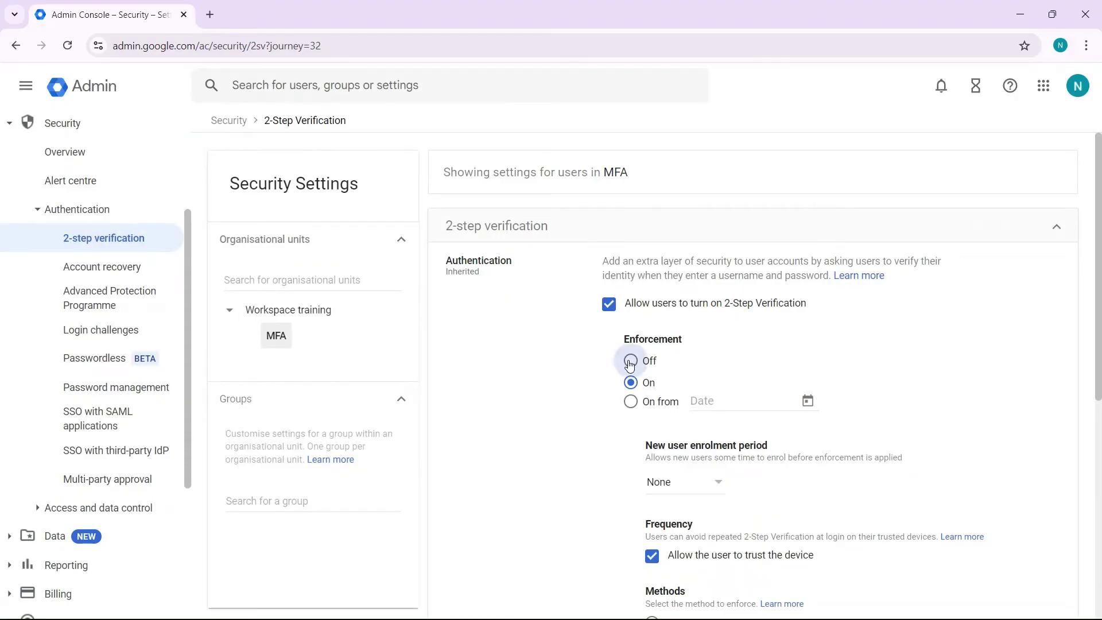
scroll(566, 425, down, 3)
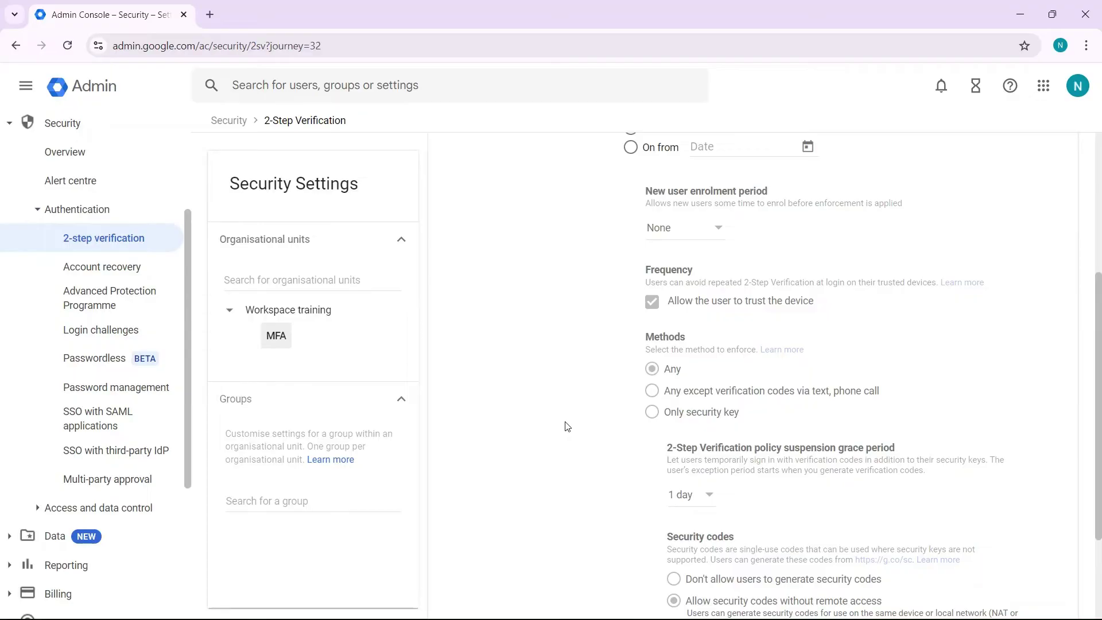
scroll(566, 426, down, 2)
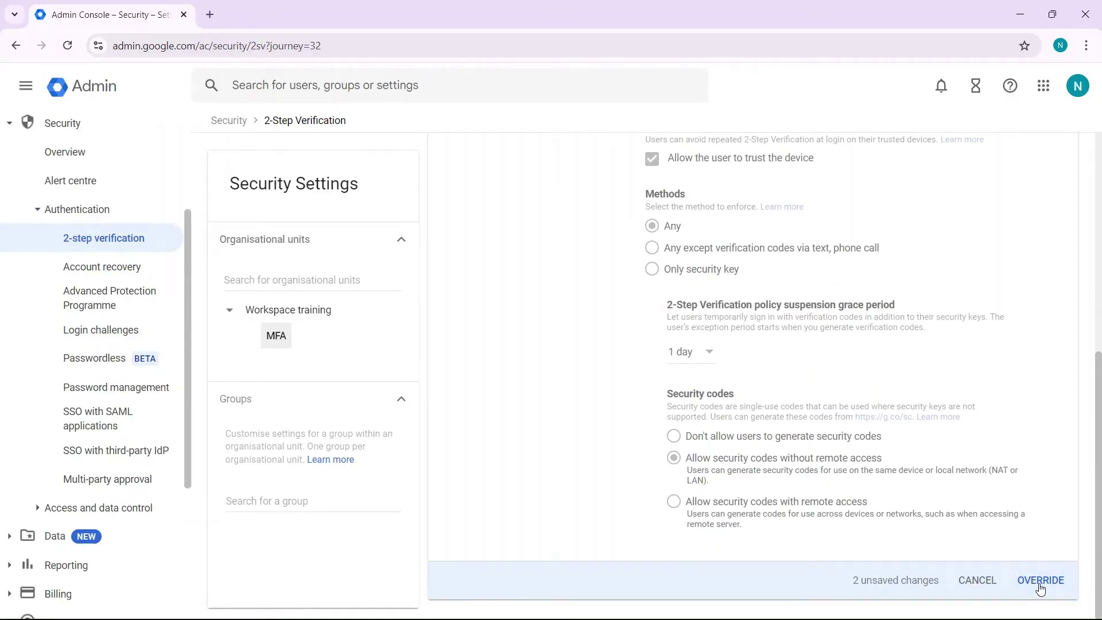
click(1041, 581)
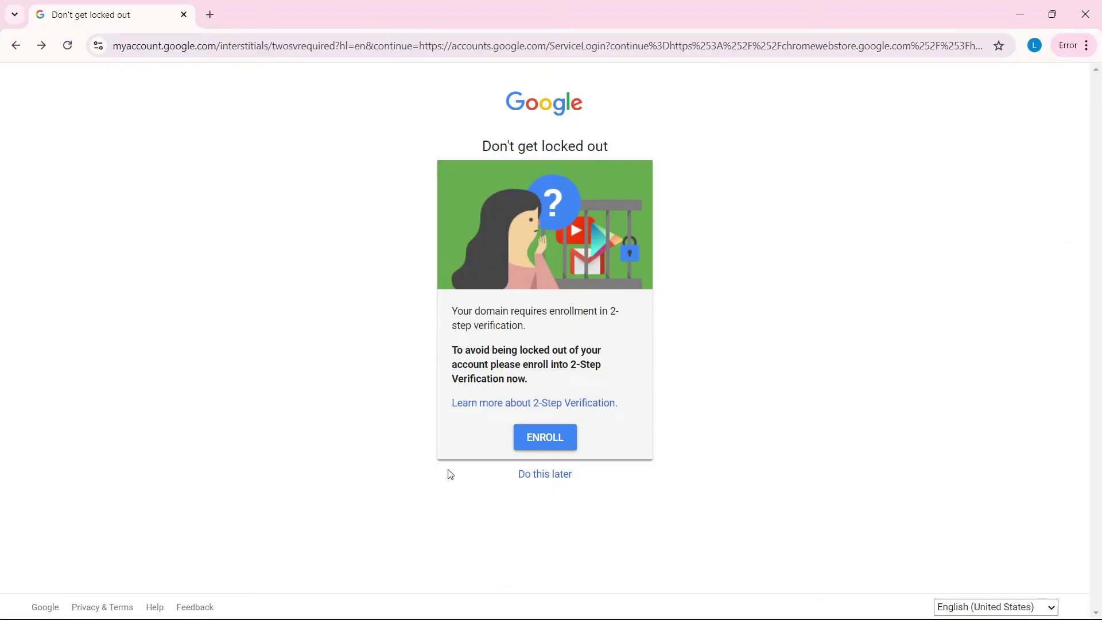
Step: Begin 2-Step Verification enrolment from the 'Don't get locked out' page
click(546, 442)
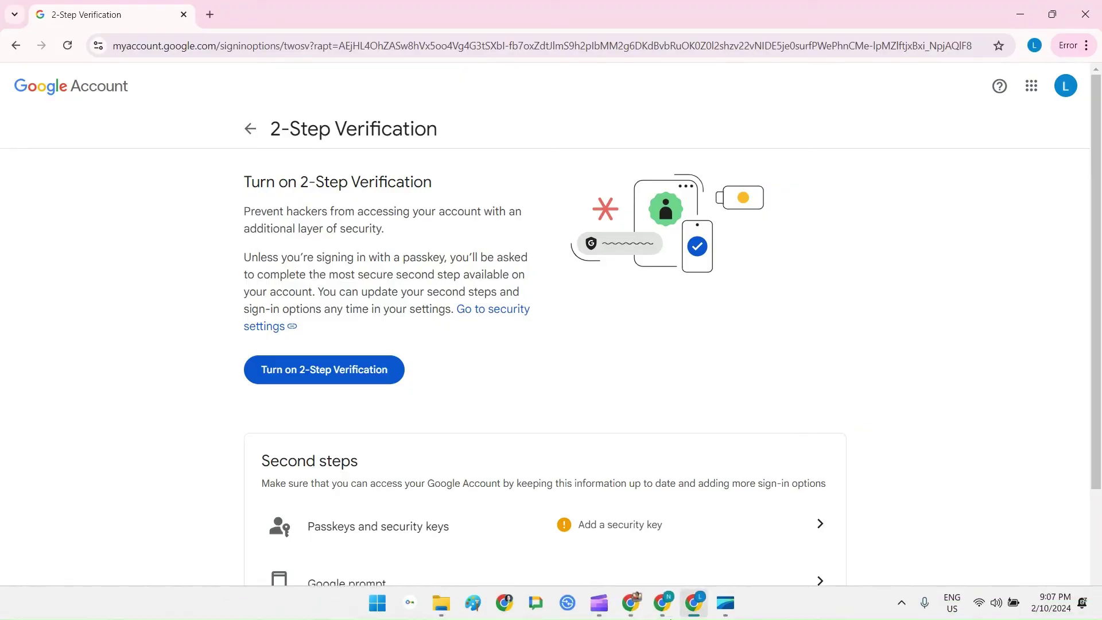
click(666, 603)
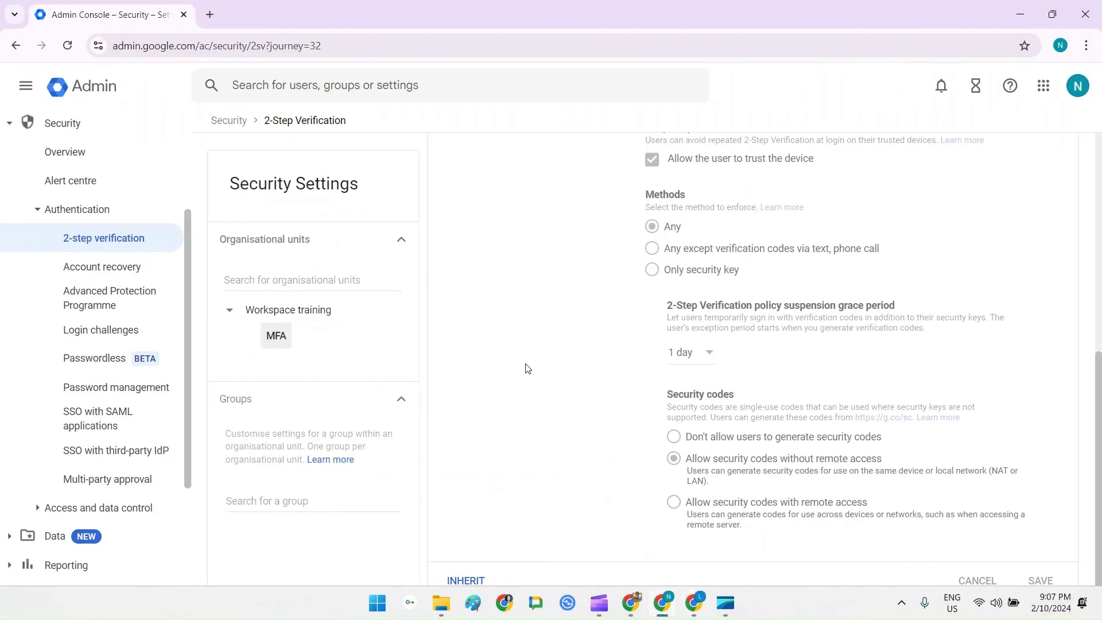
scroll(168, 291, up, 3)
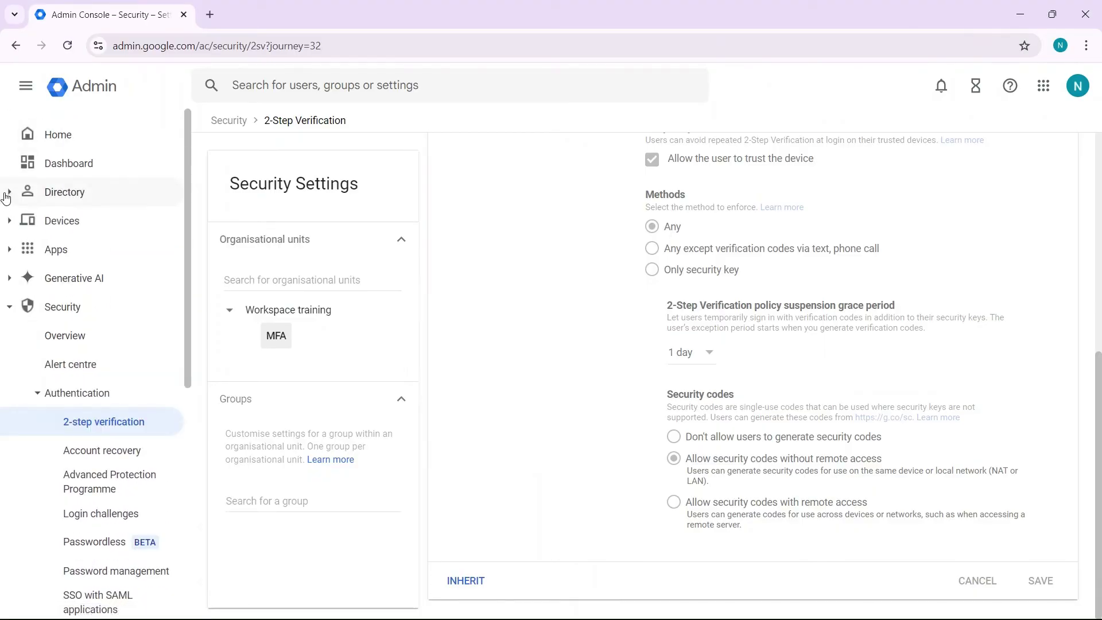
click(10, 192)
click(52, 221)
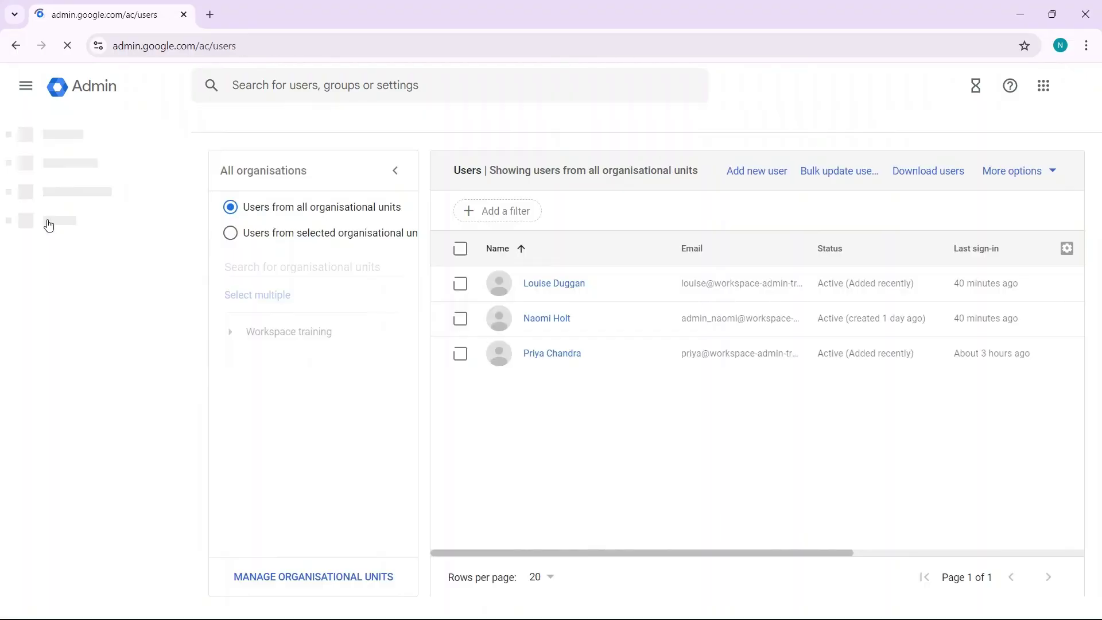
mouse_move(656, 283)
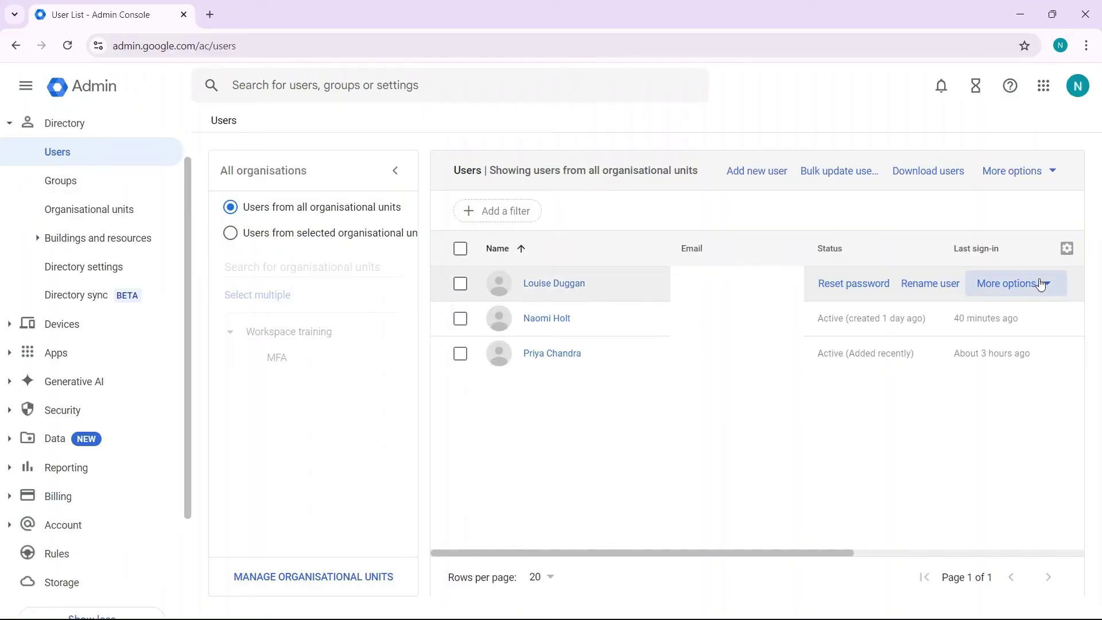
click(1039, 283)
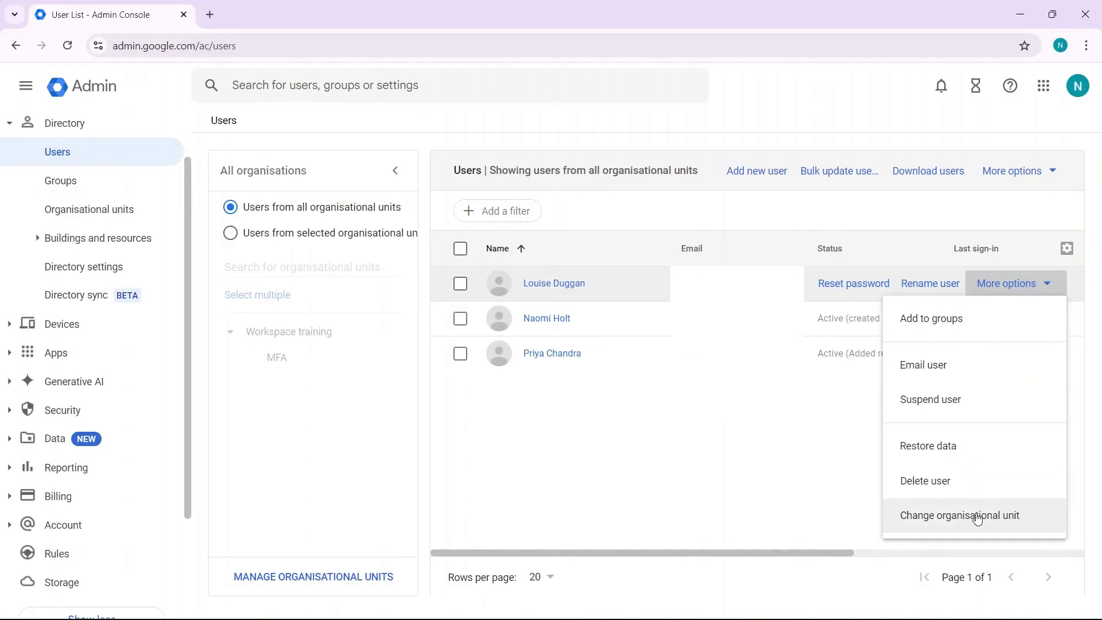
click(960, 515)
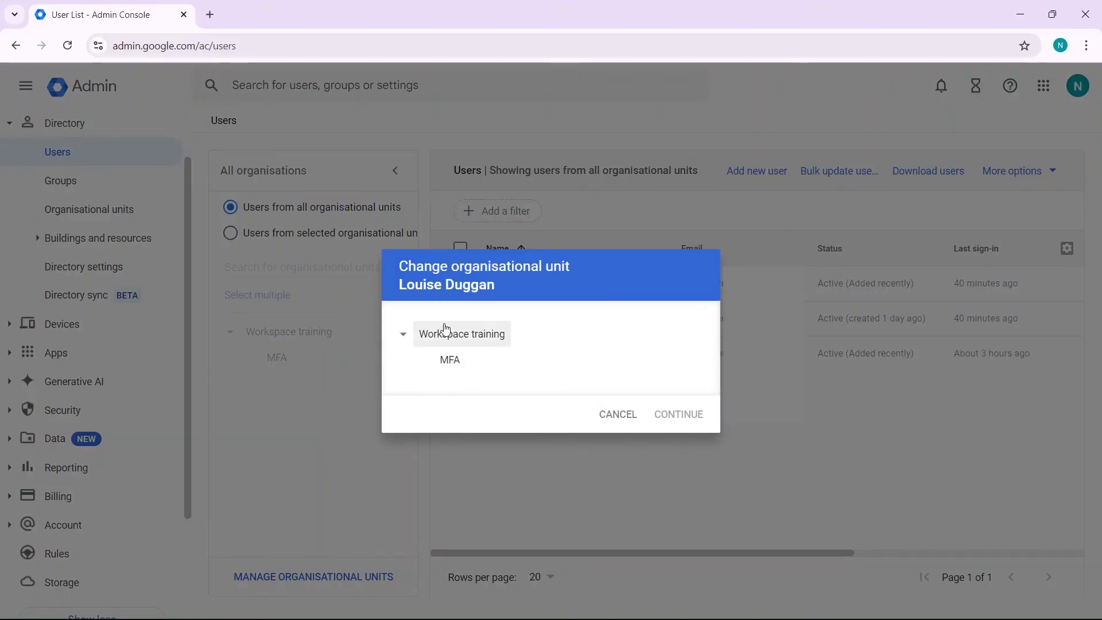
click(462, 333)
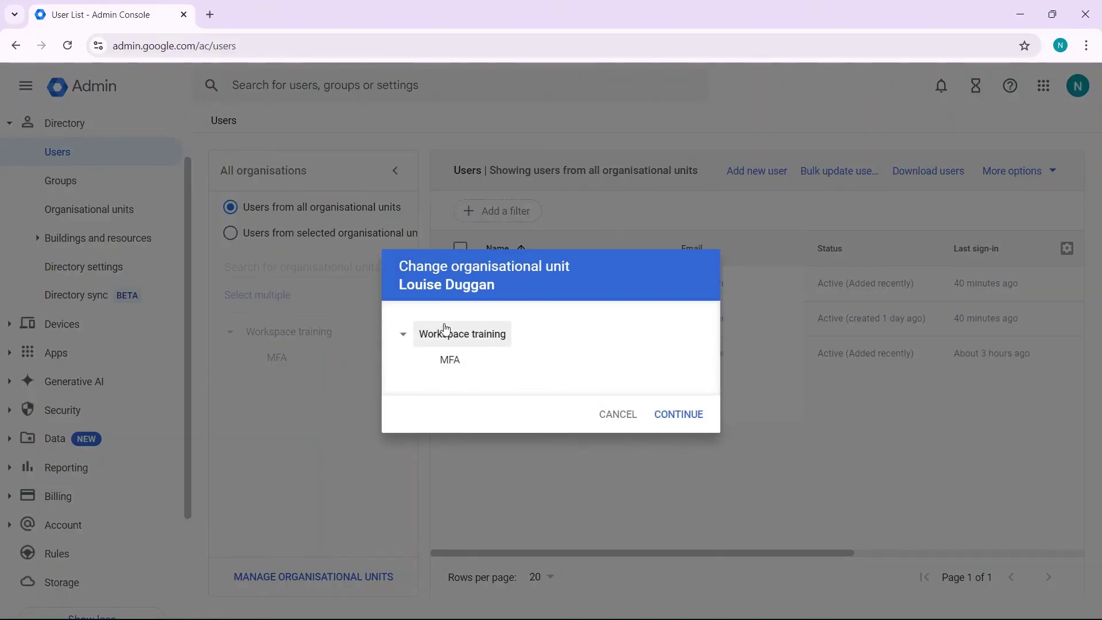
click(667, 411)
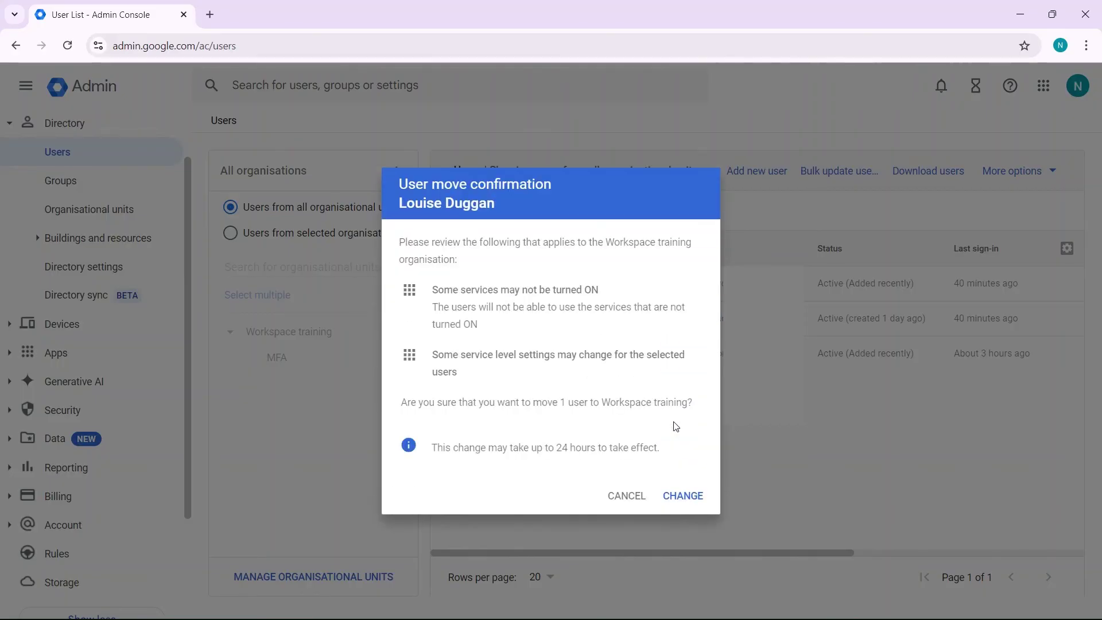